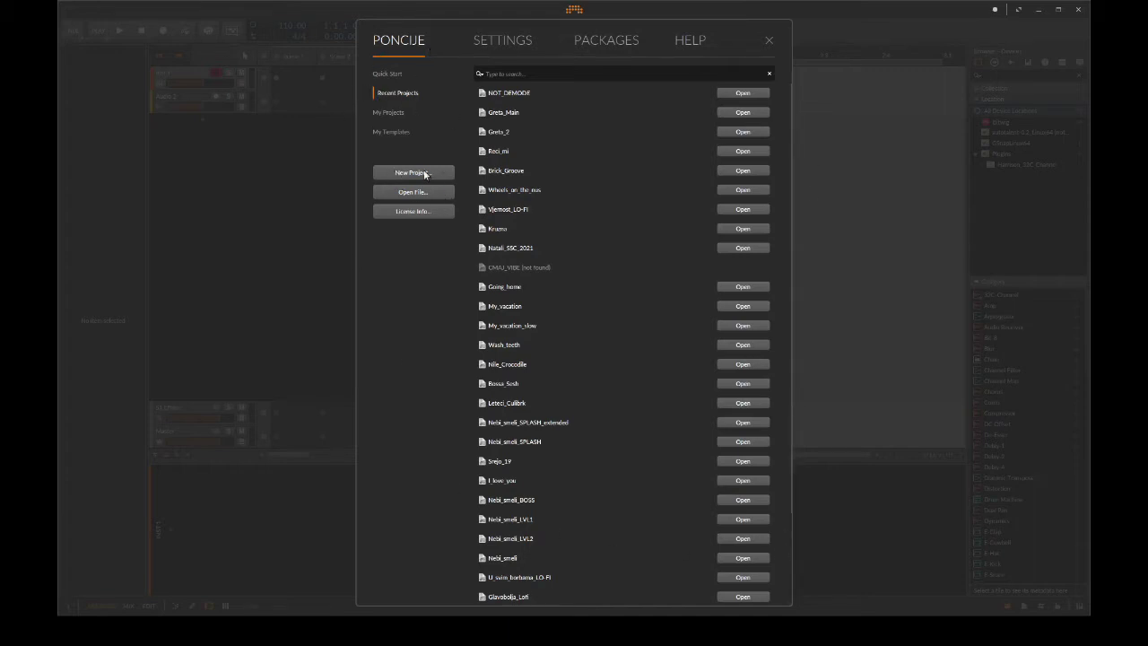
Show the Audio settings: ALSA driver, UMC404HD device, 44100 Hz, 256-sample blocks
{"action": "left_click", "coordinate": [512, 43]}
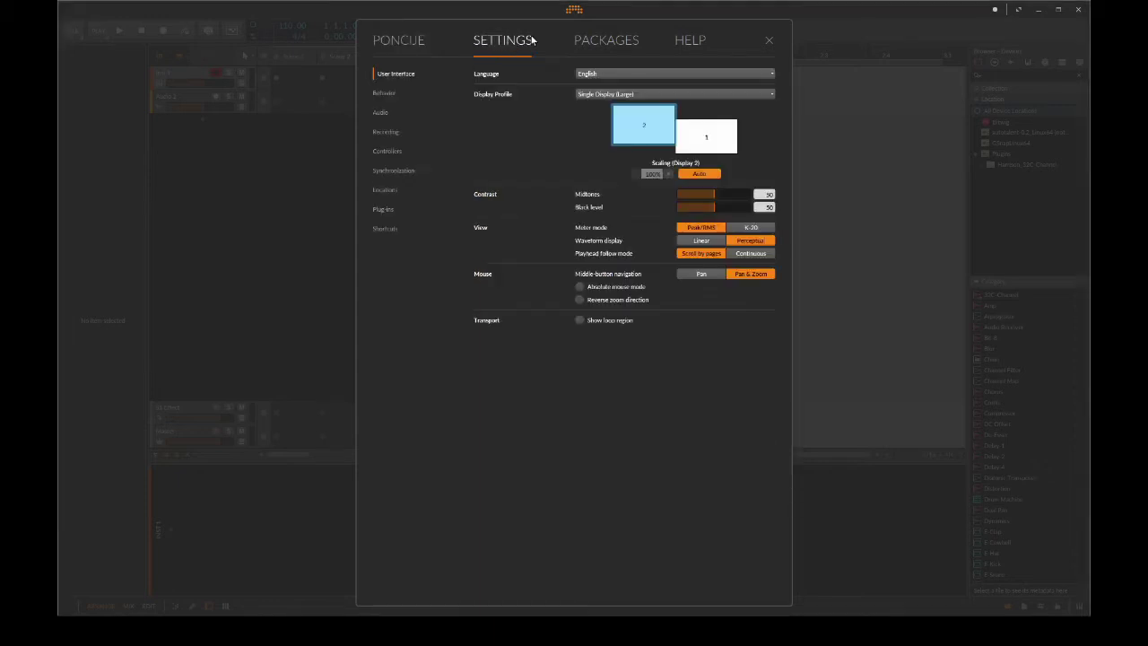
{"action": "left_click", "coordinate": [382, 113]}
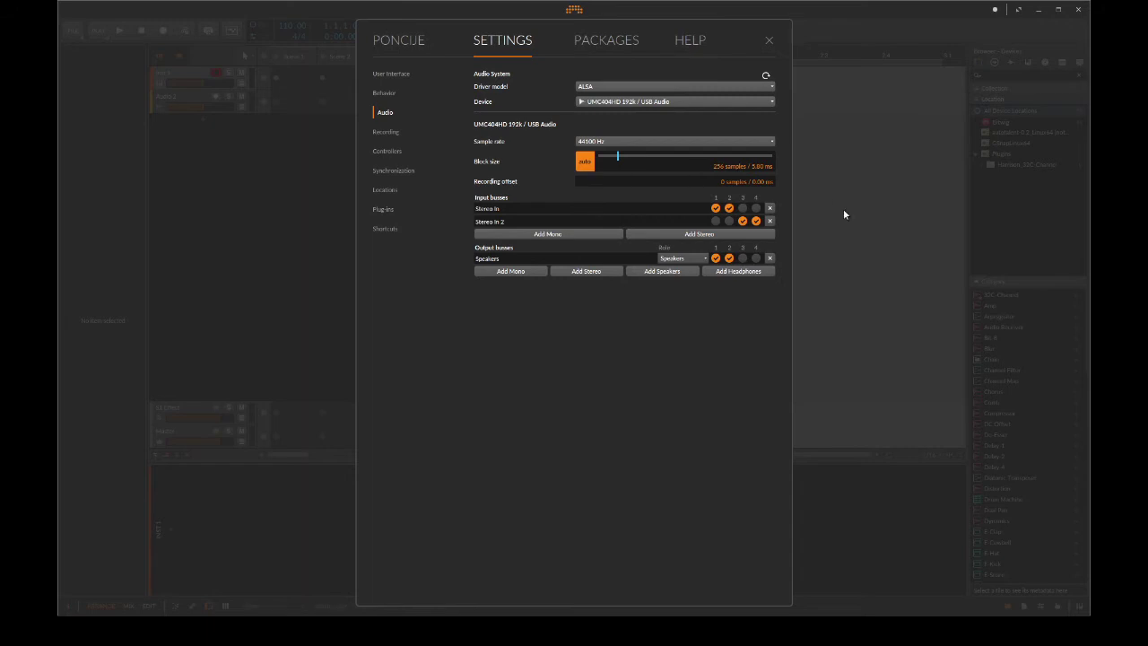
Delete both stereo input busses, add four mono inputs, then remove Mono In 3 and 4
{"action": "left_click", "coordinate": [770, 207]}
{"action": "left_click", "coordinate": [769, 208]}
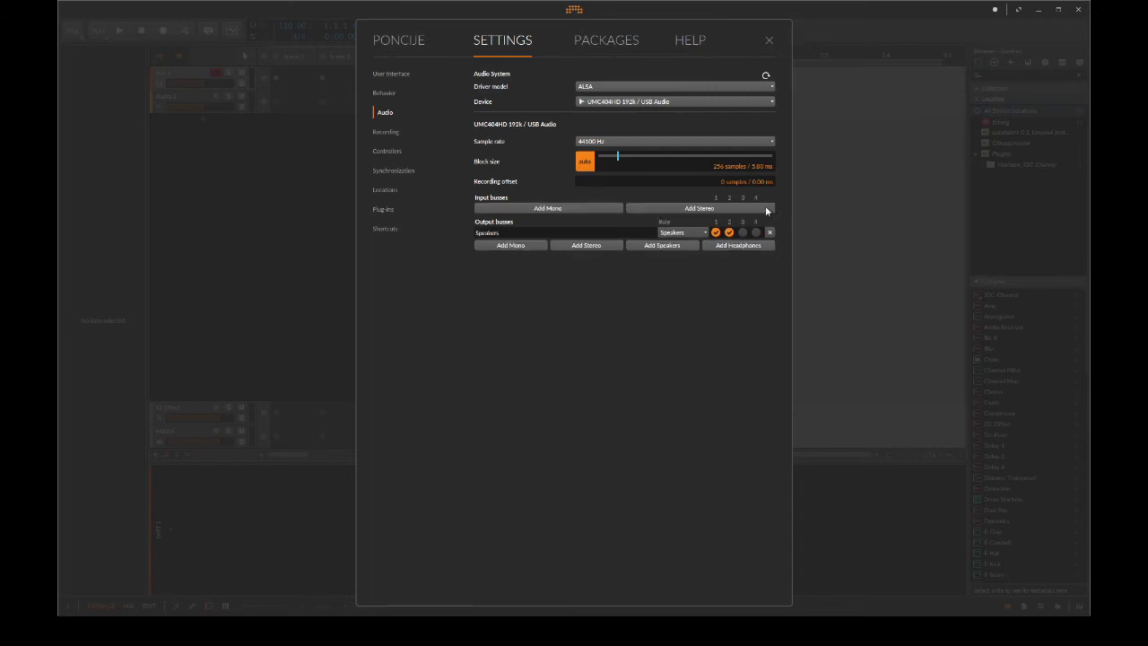
{"action": "left_click", "coordinate": [561, 208]}
{"action": "left_click", "coordinate": [564, 221]}
{"action": "left_click", "coordinate": [563, 234]}
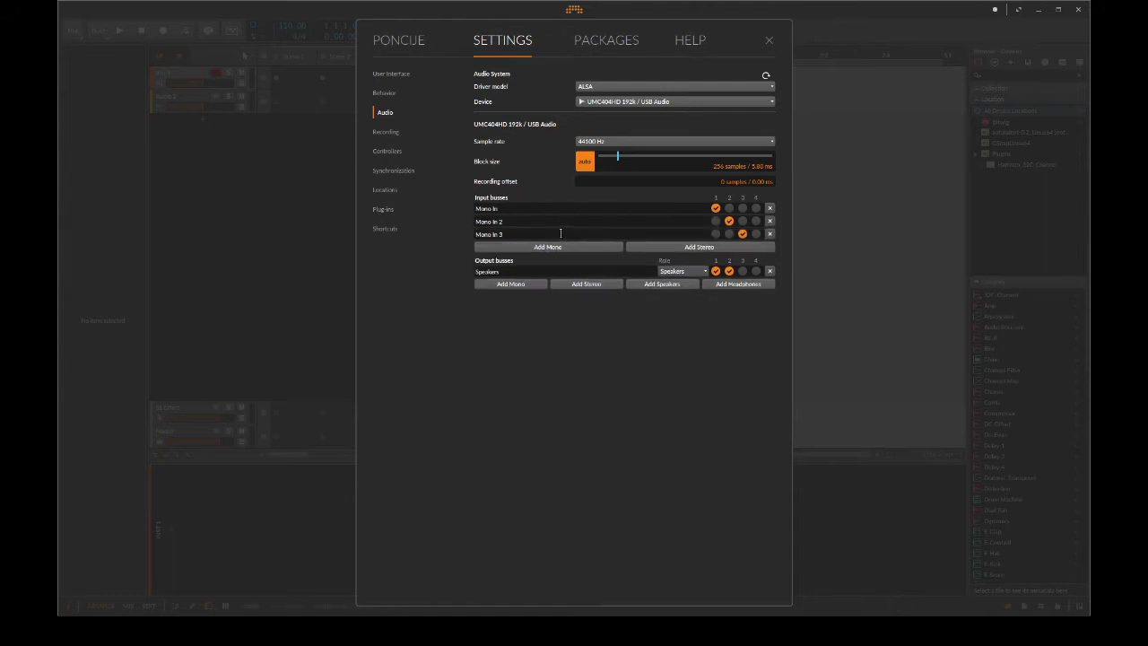
{"action": "left_click", "coordinate": [560, 246]}
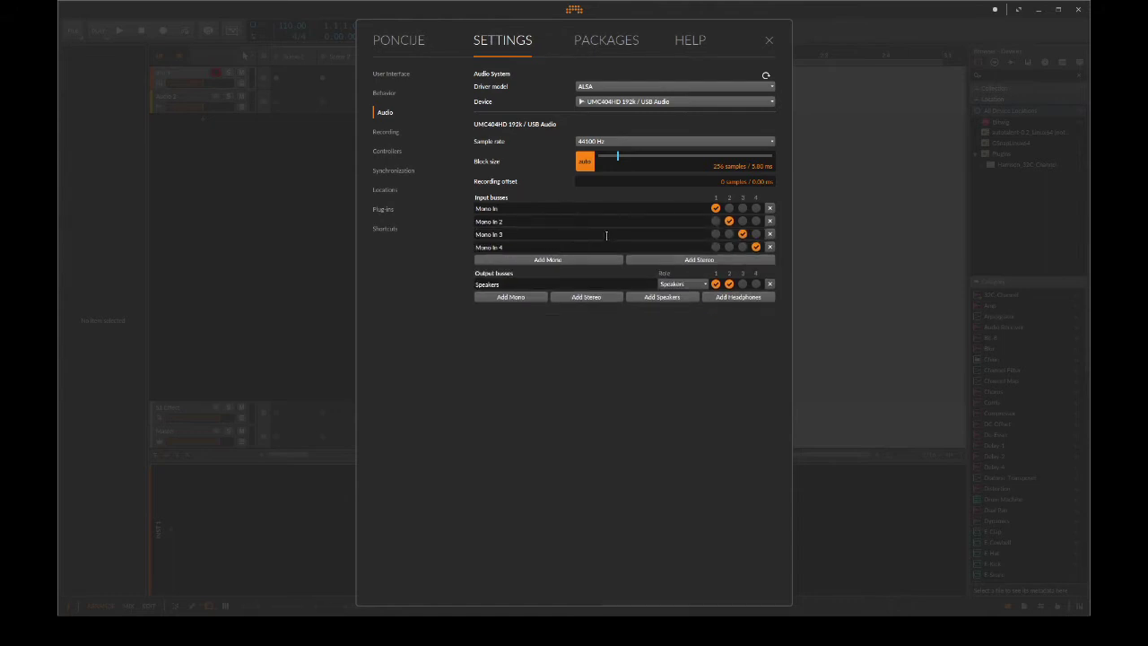
{"action": "left_click", "coordinate": [768, 234]}
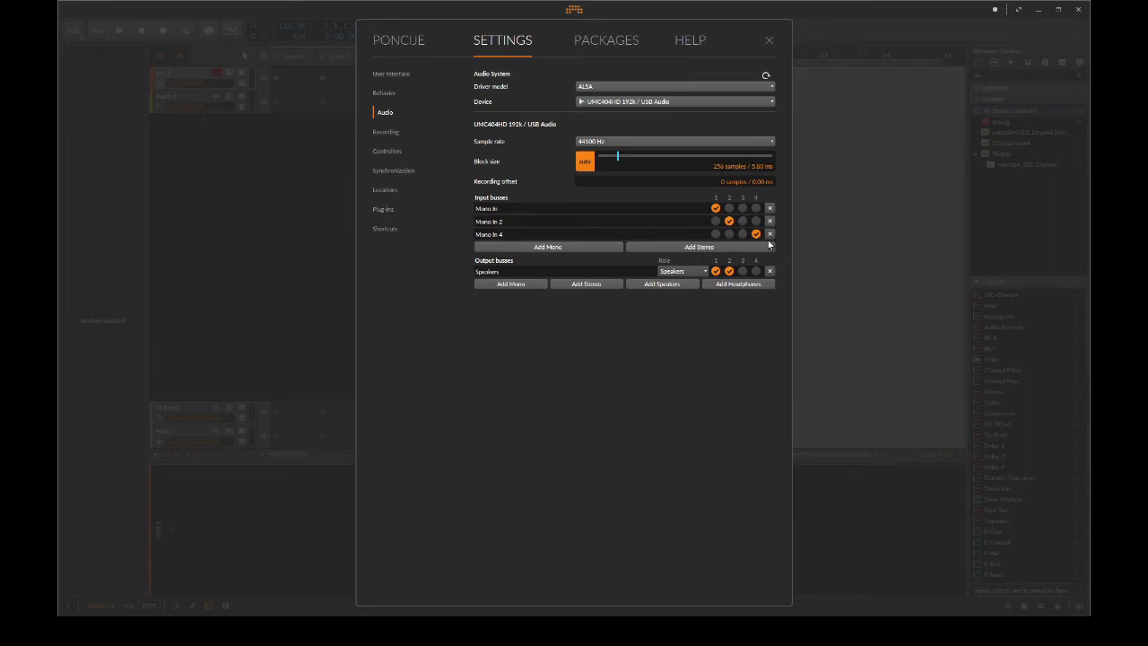
{"action": "left_click", "coordinate": [769, 233]}
Replace the remaining inputs with a single Stereo In on inputs 1-2; drop the Headphones output
{"action": "left_click", "coordinate": [749, 235]}
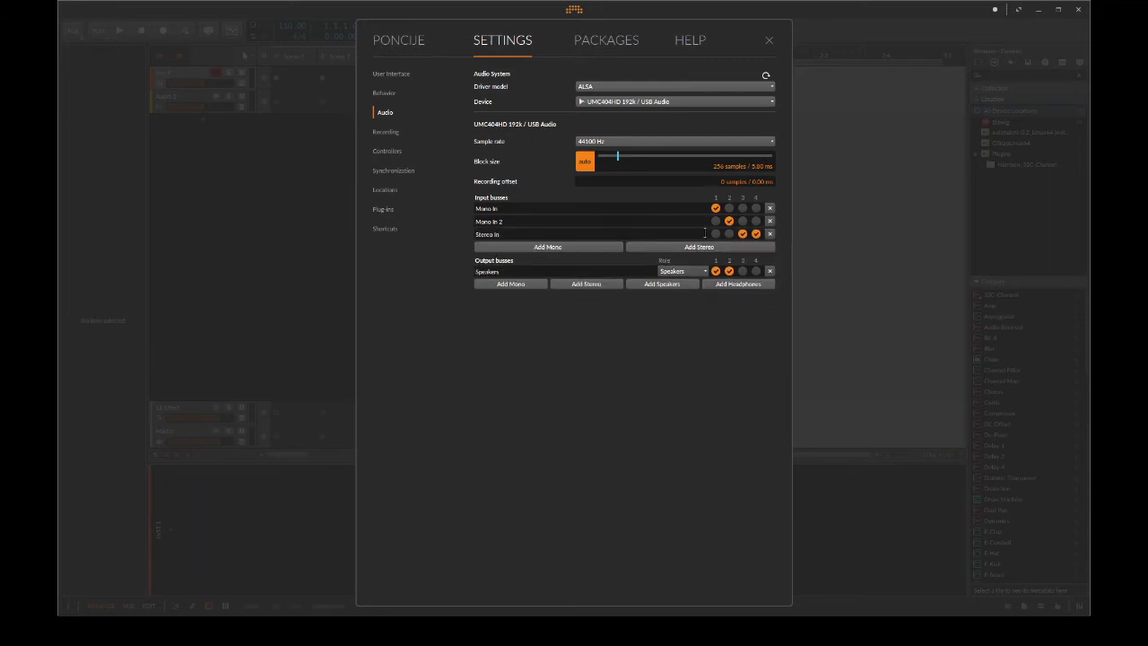
{"action": "left_click", "coordinate": [769, 233]}
{"action": "left_click", "coordinate": [770, 221]}
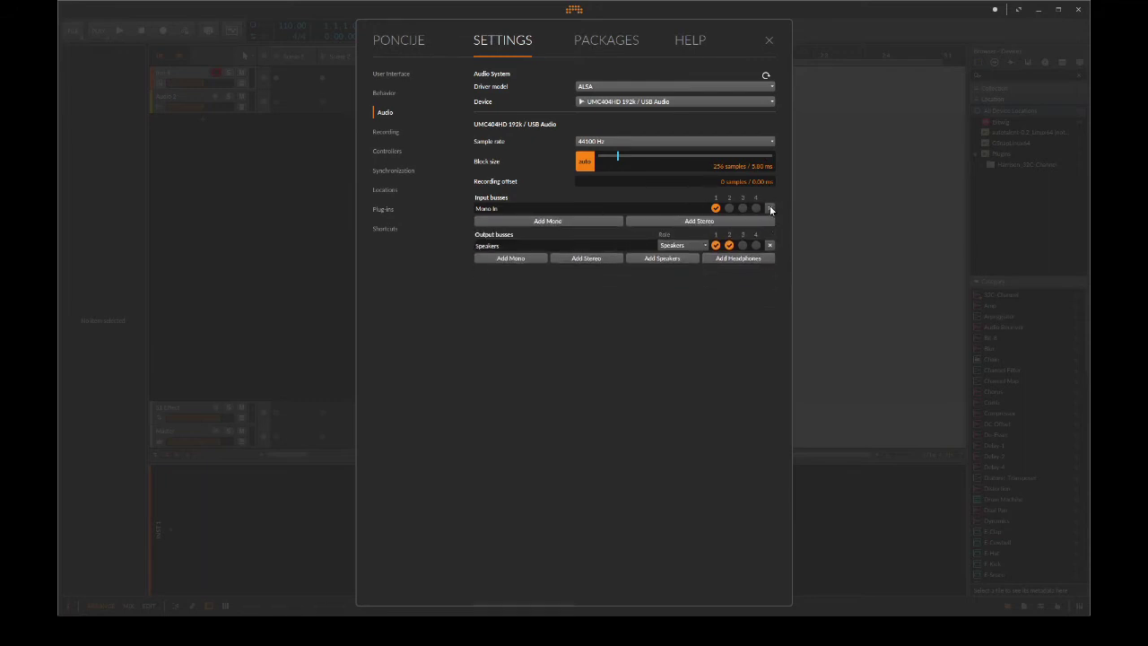
{"action": "left_click", "coordinate": [769, 208]}
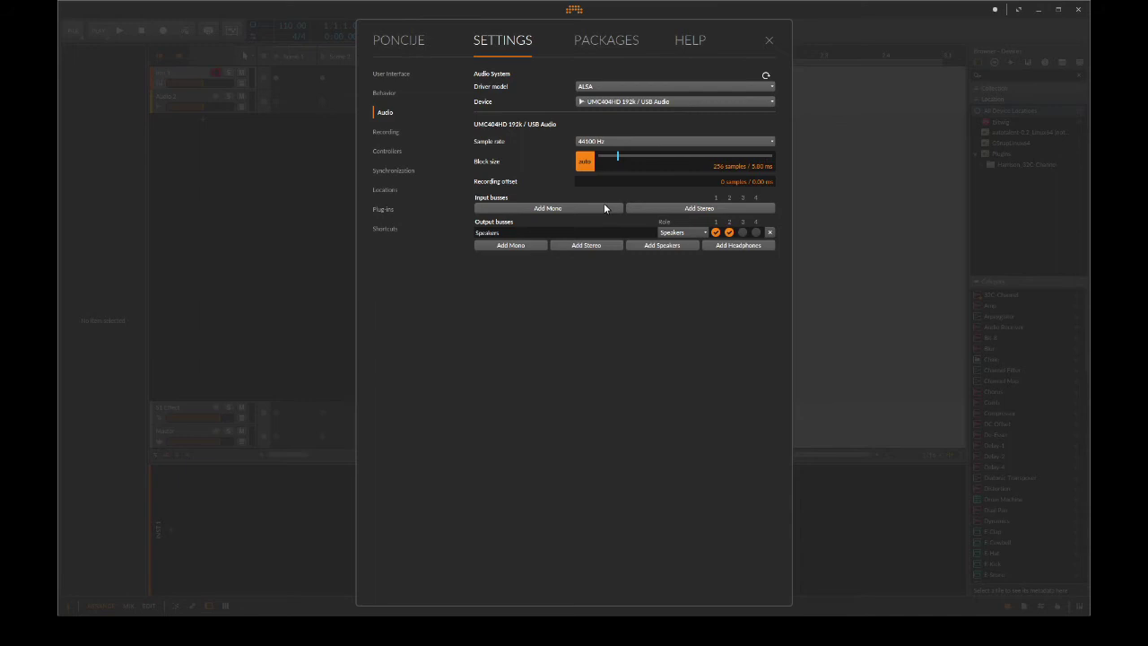
{"action": "left_click", "coordinate": [690, 209]}
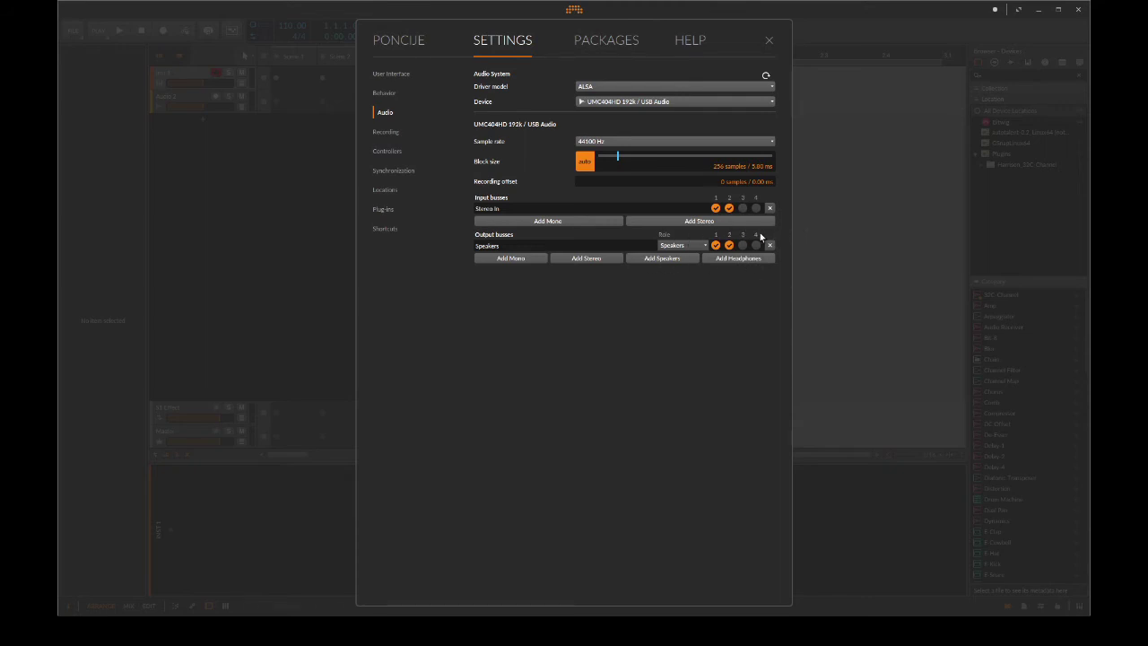
{"action": "left_click", "coordinate": [722, 258]}
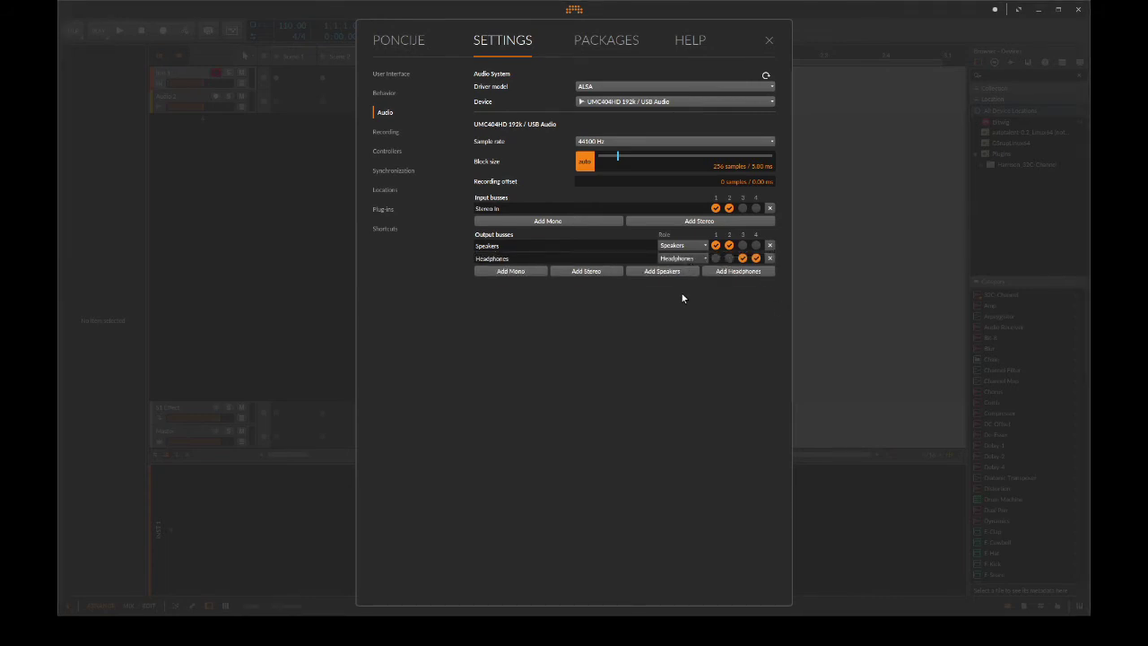
{"action": "left_click", "coordinate": [769, 257]}
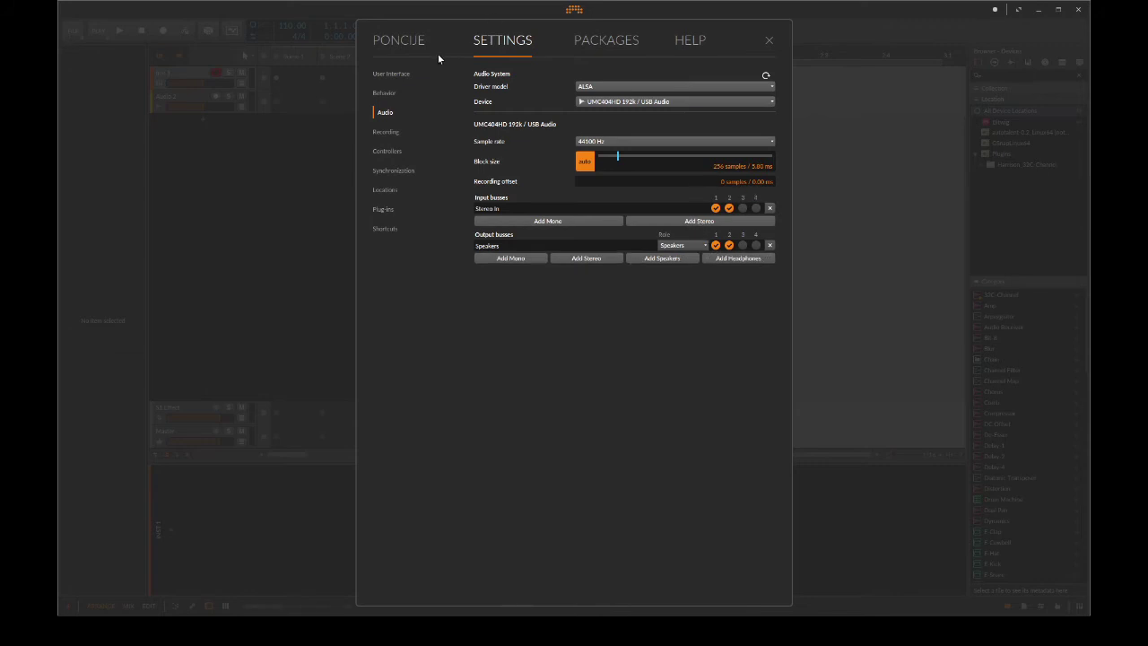
Create a new empty project, hide the clip launcher and select the Audio 2 track
{"action": "left_click", "coordinate": [400, 45]}
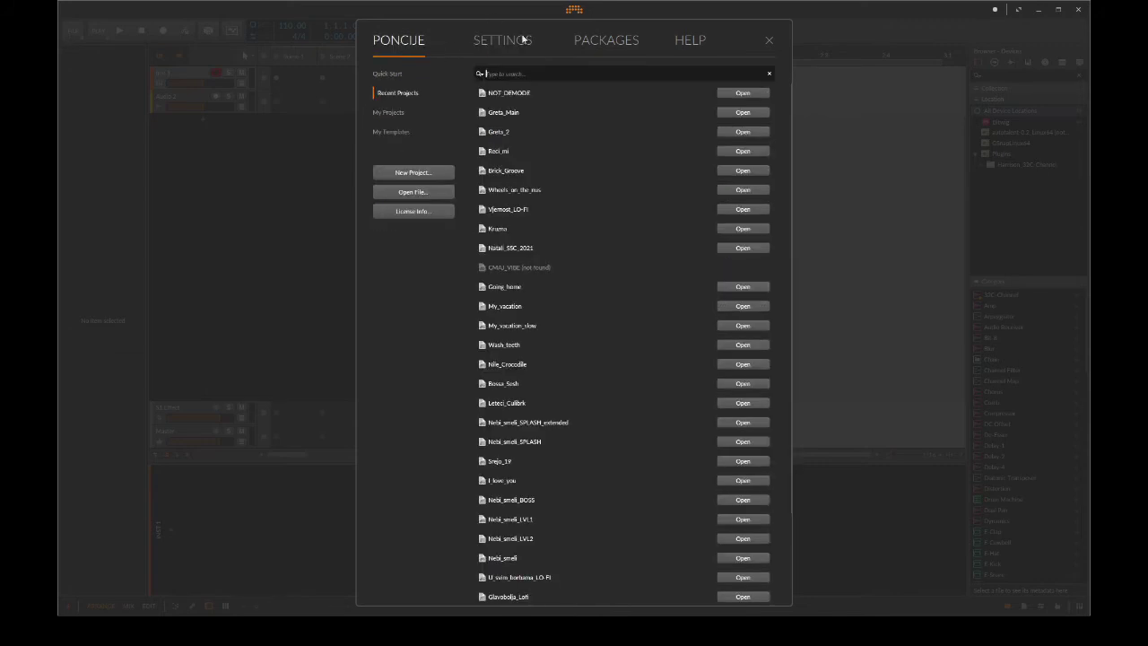
{"action": "left_click", "coordinate": [424, 174]}
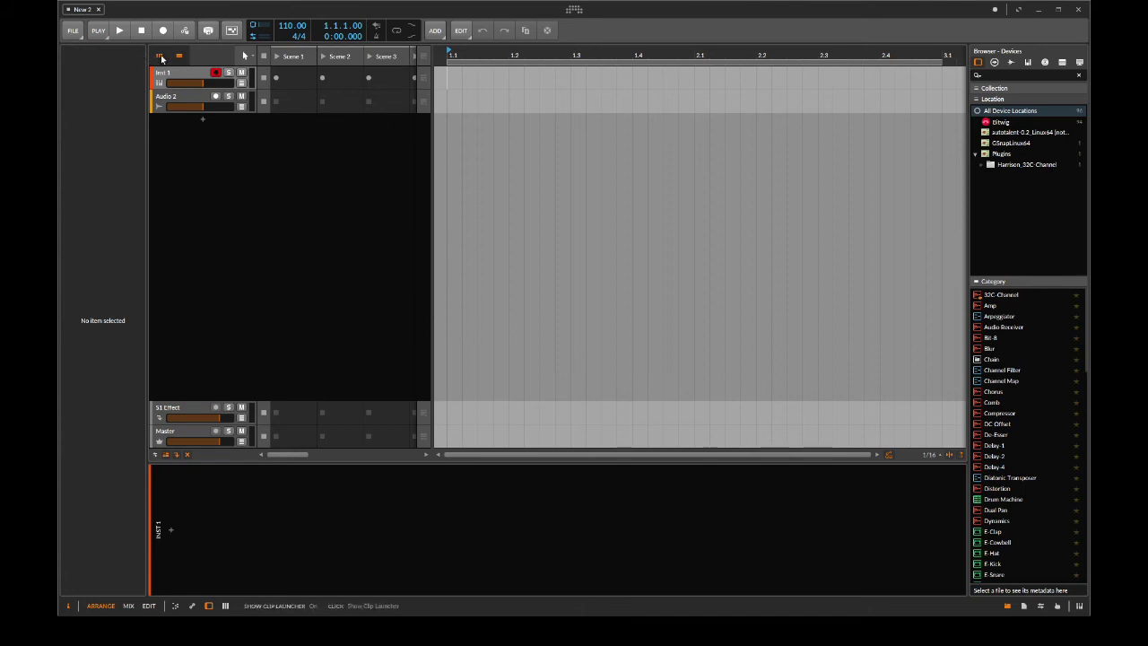
{"action": "left_click", "coordinate": [160, 57]}
{"action": "left_click", "coordinate": [160, 56]}
{"action": "left_click", "coordinate": [160, 56]}
{"action": "left_click", "coordinate": [160, 57]}
{"action": "left_click", "coordinate": [159, 57]}
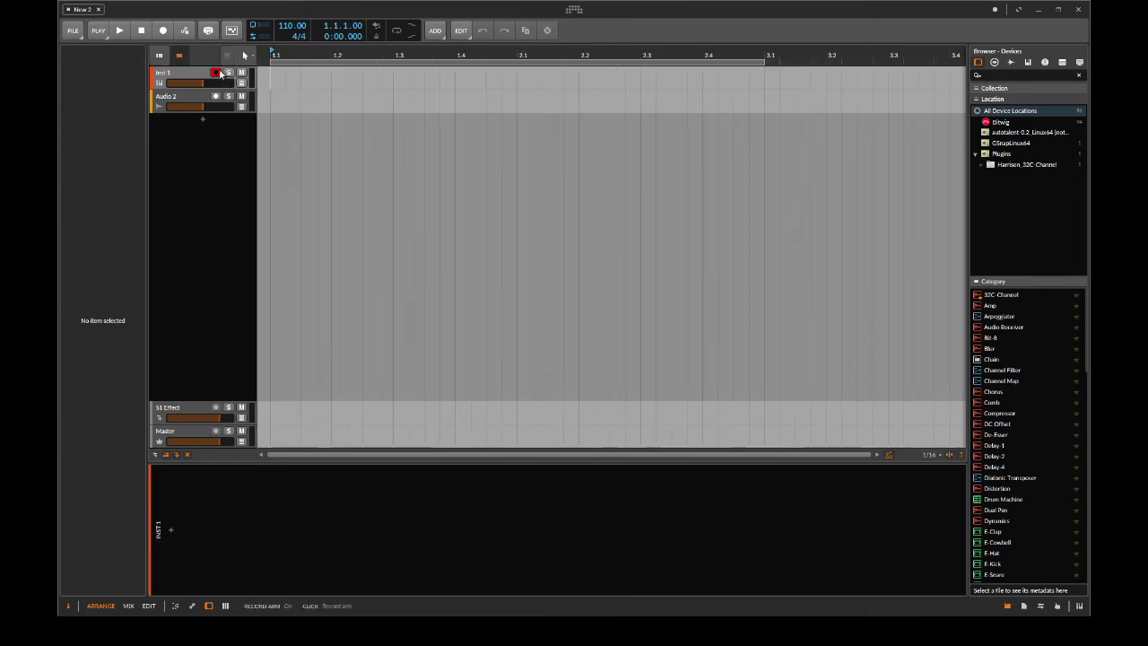
{"action": "left_click", "coordinate": [196, 101]}
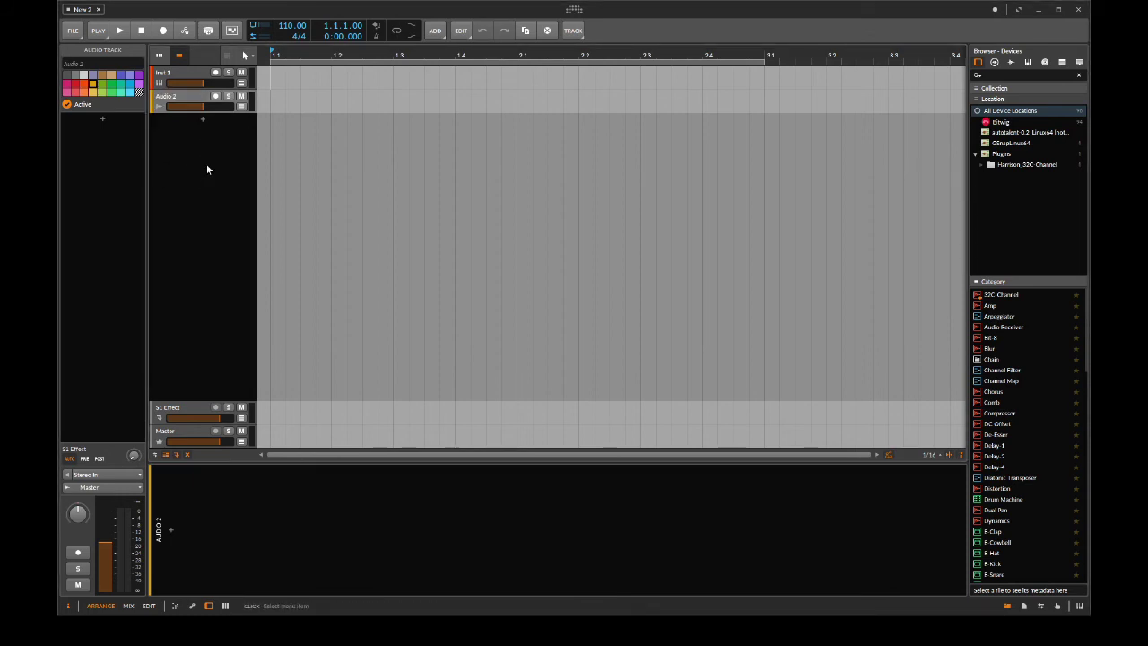
Record-arm Audio 2 and change the project tempo from 110 to 140 BPM
{"action": "left_click", "coordinate": [215, 97]}
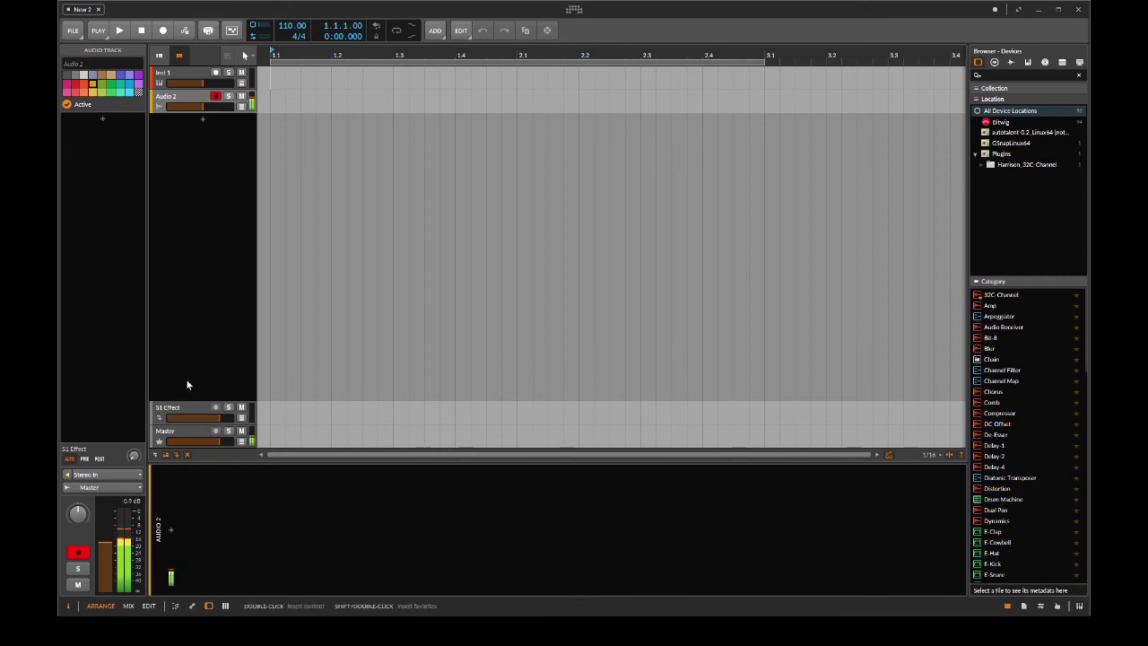
{"action": "double_click", "coordinate": [289, 26]}
{"action": "type", "text": "140"}
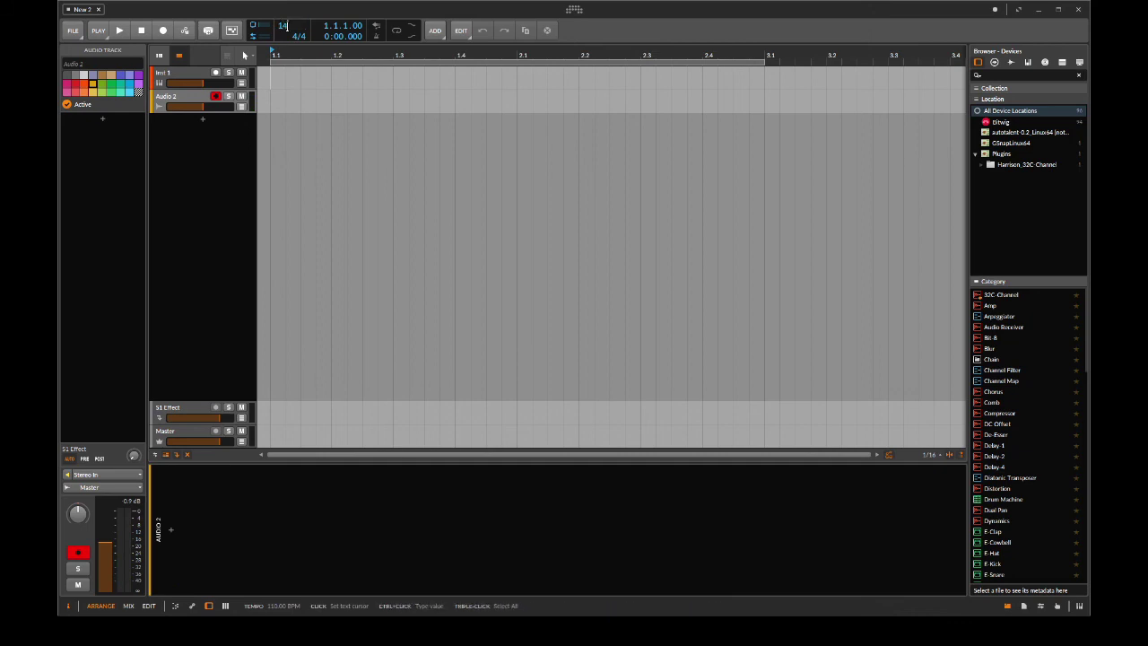
{"action": "key", "text": "Return"}
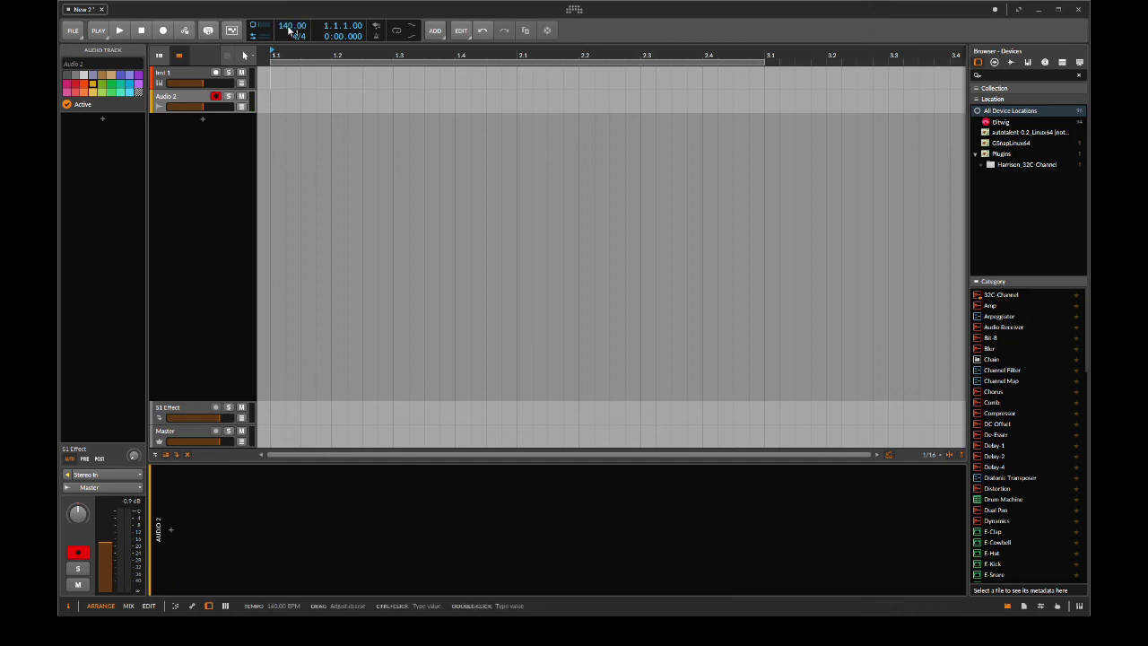
Switch on transport Record to capture audio onto the armed Audio 2 track
{"action": "left_click", "coordinate": [164, 31]}
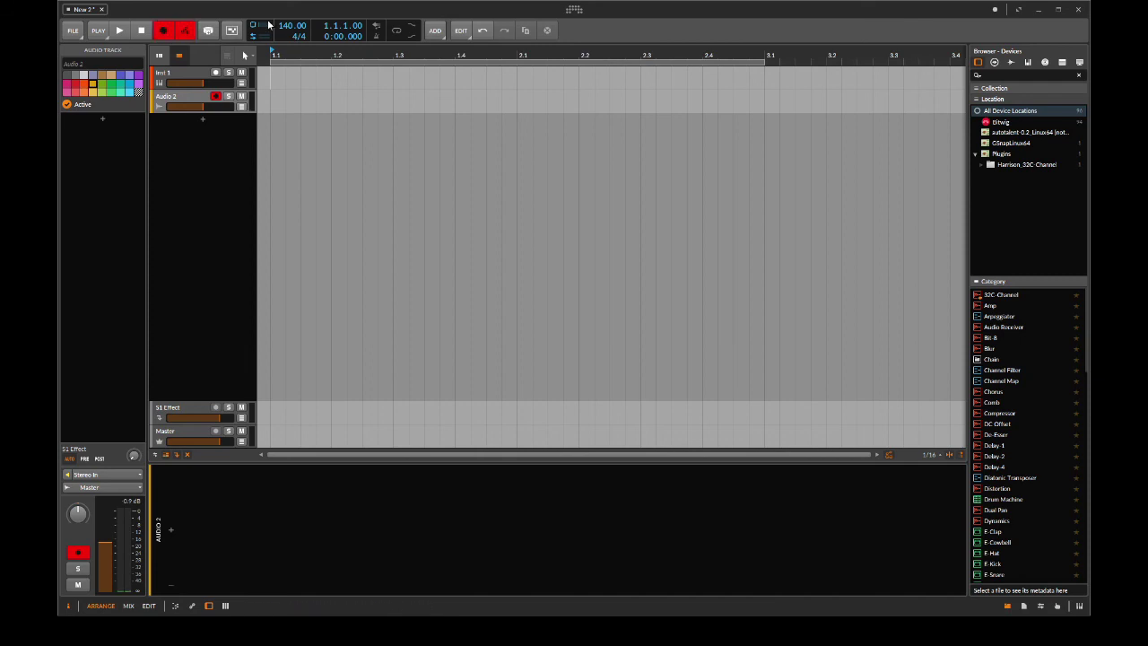